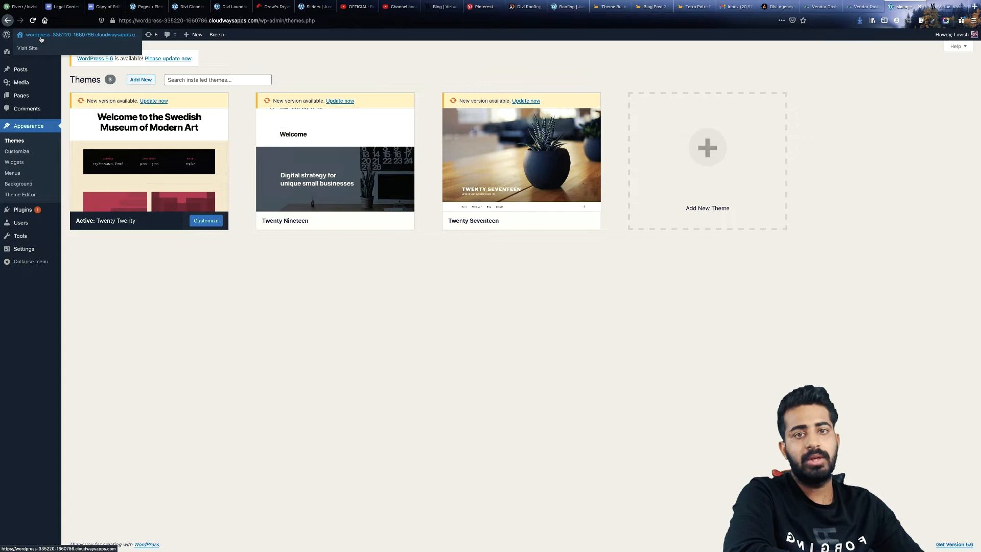
Step: Install the theme Divi.zip from the Divi Theme & Plugins folder inside Downloads > Divi Awesome, and activate it
{"action": "left_click", "coordinate": [143, 81]}
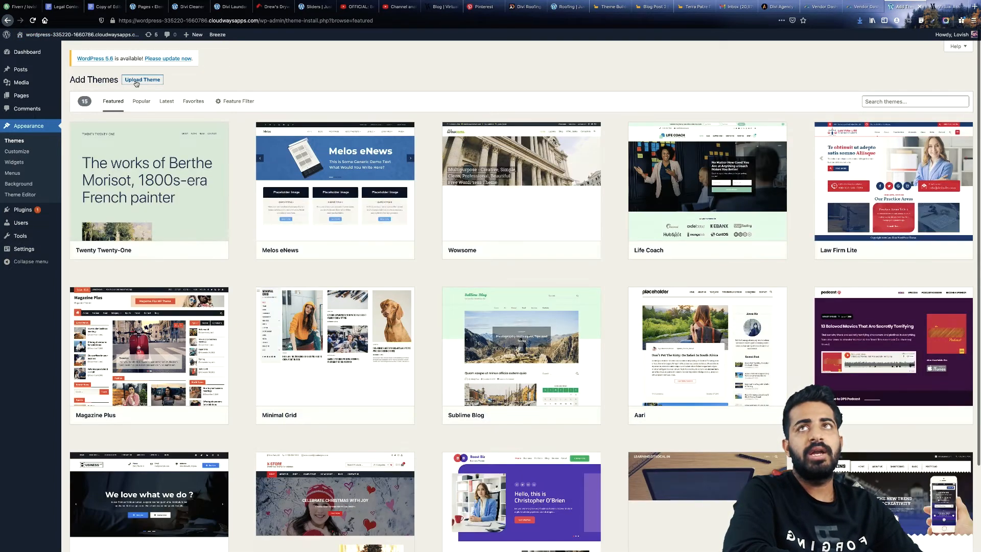
{"action": "left_click", "coordinate": [136, 83]}
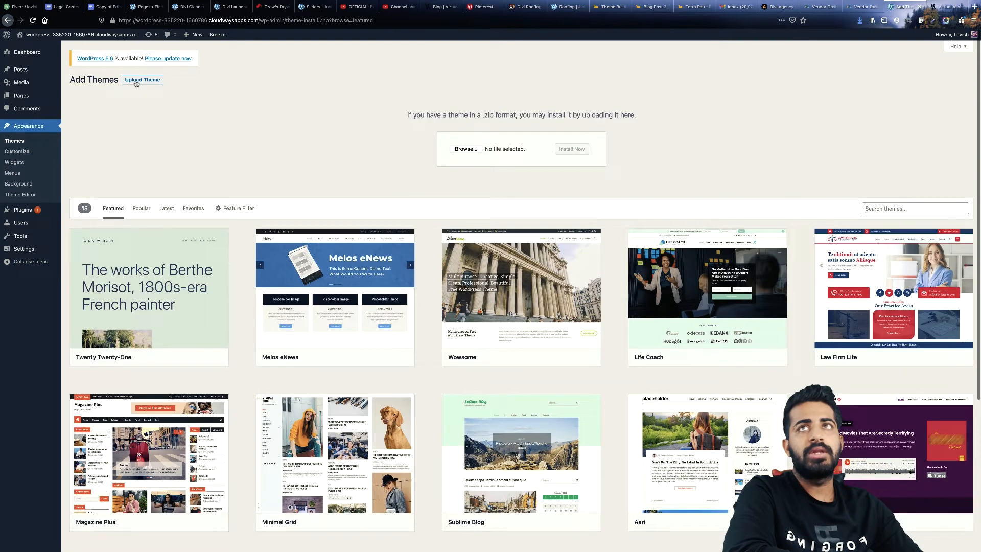
{"action": "left_click", "coordinate": [460, 150]}
{"action": "left_click", "coordinate": [500, 113]}
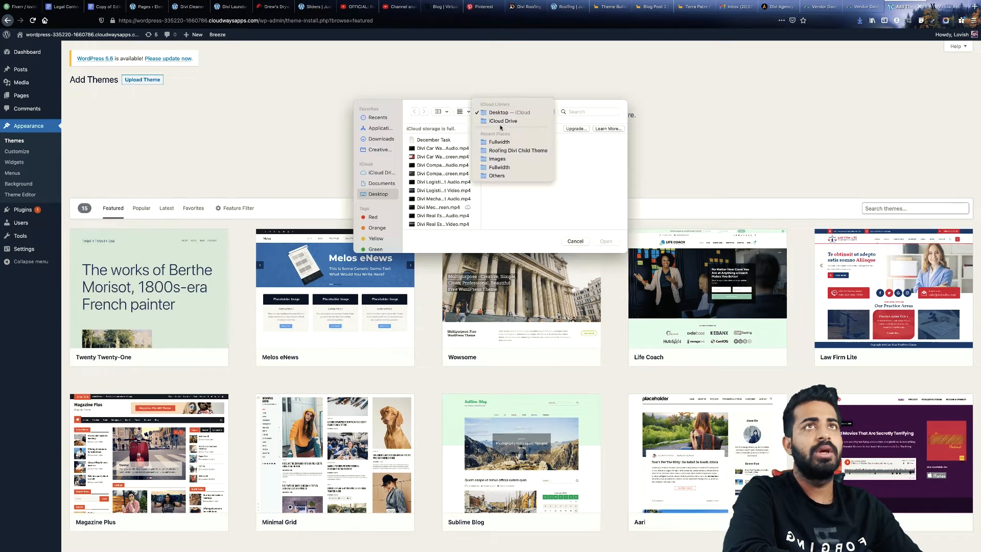
{"action": "left_click", "coordinate": [387, 147]}
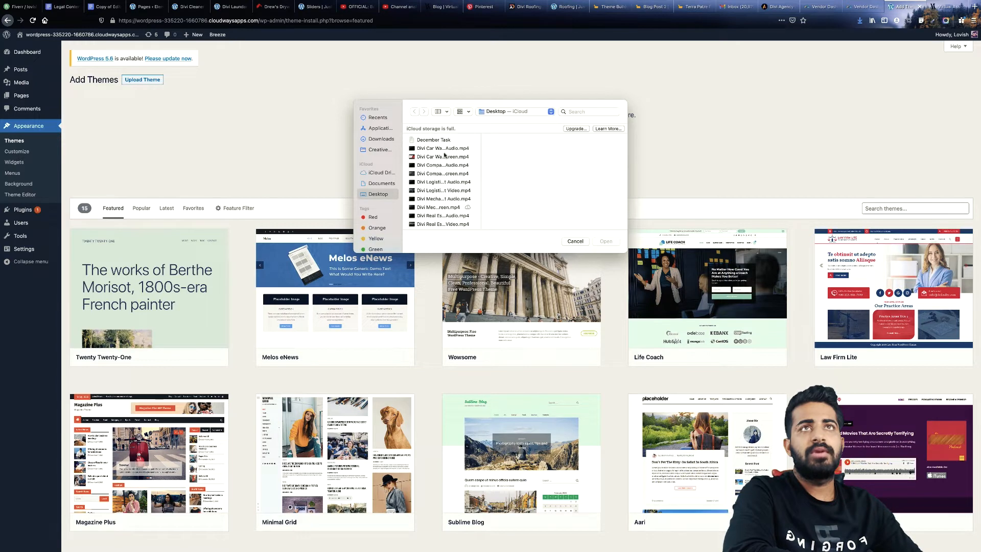
{"action": "left_click", "coordinate": [380, 139]}
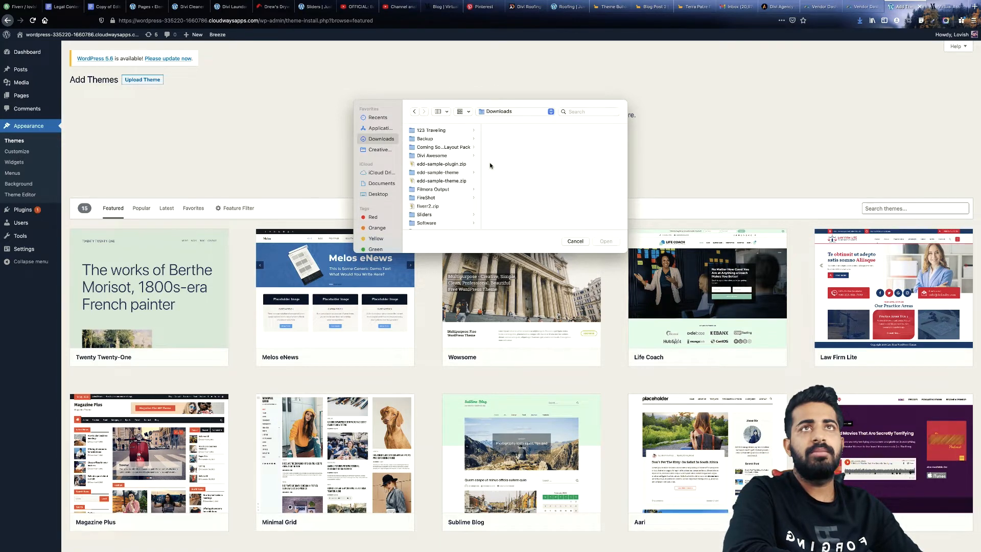
{"action": "left_click", "coordinate": [457, 155]}
{"action": "left_click", "coordinate": [515, 147]}
{"action": "left_click", "coordinate": [583, 156]}
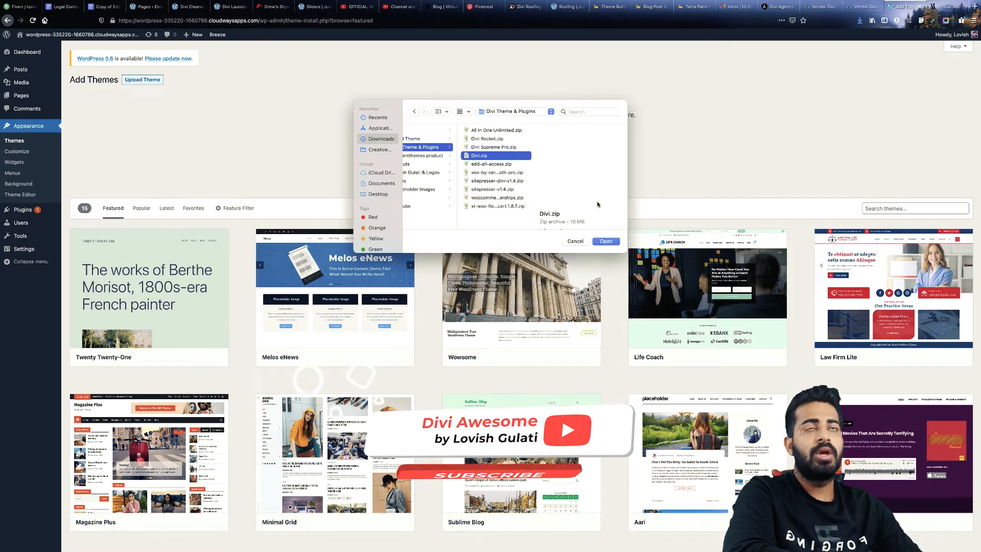
{"action": "left_click", "coordinate": [605, 241]}
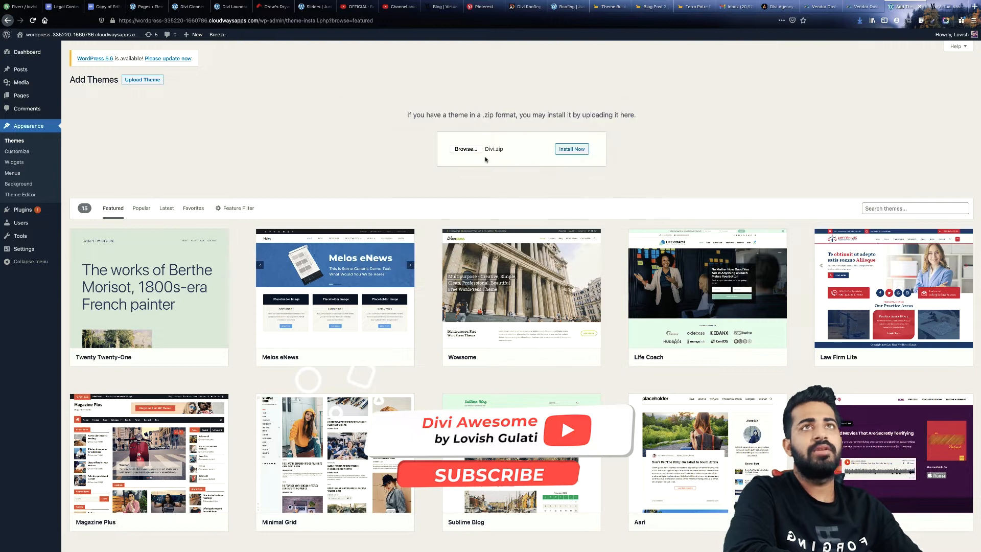
{"action": "left_click", "coordinate": [582, 152]}
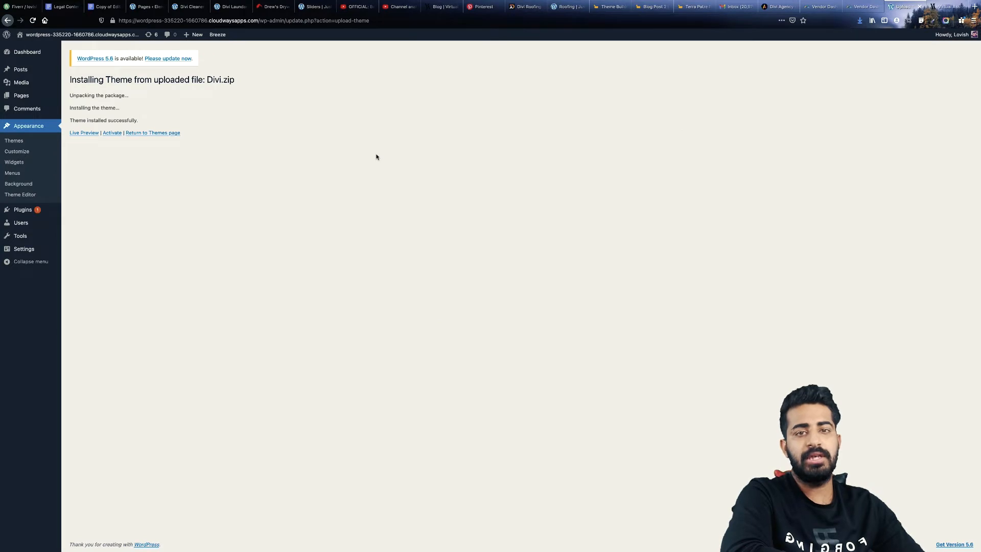
{"action": "left_click", "coordinate": [110, 134]}
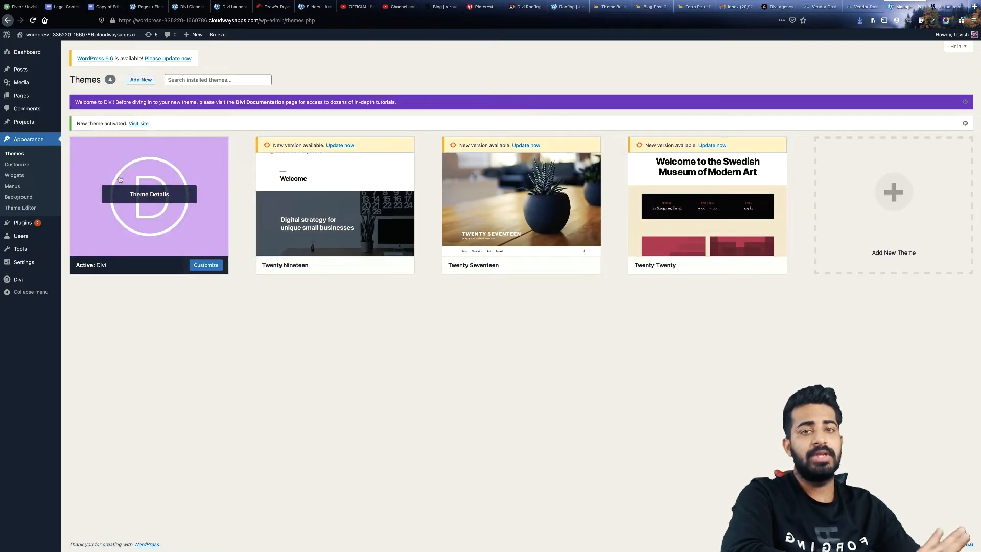
Step: Install divi-virtual-assisant-child-theme.zip as an uploaded plugin and activate it
{"action": "mouse_move", "coordinate": [20, 224]}
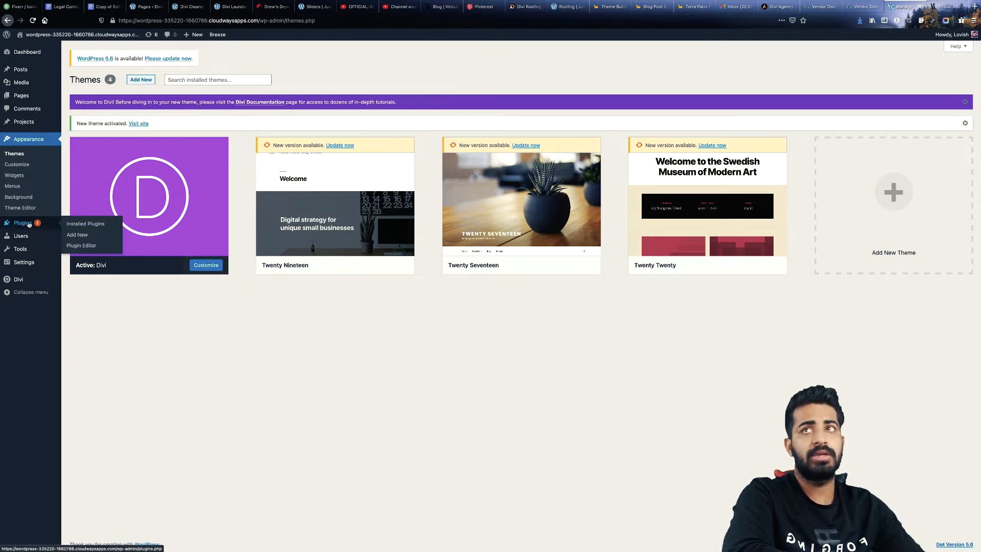
{"action": "left_click", "coordinate": [77, 236]}
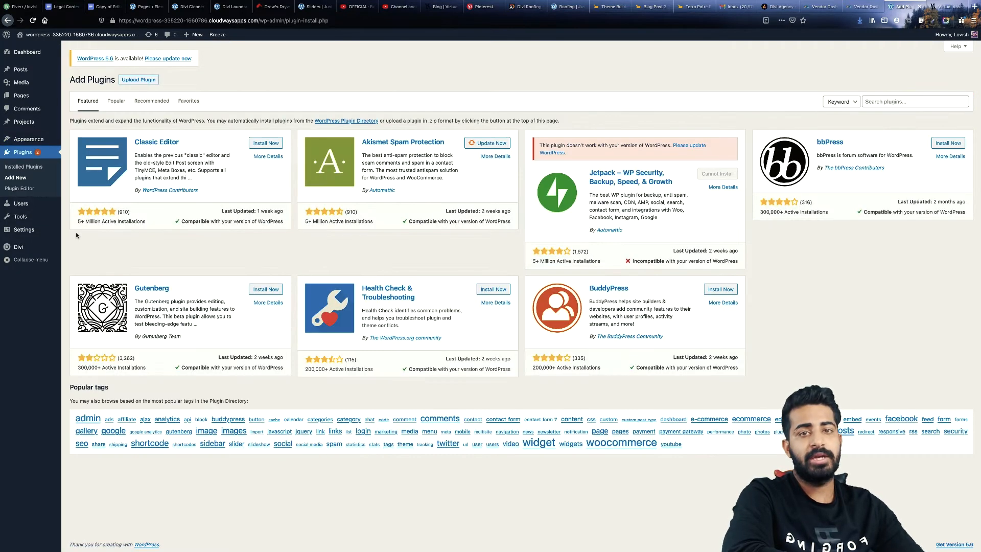
{"action": "left_click", "coordinate": [149, 85]}
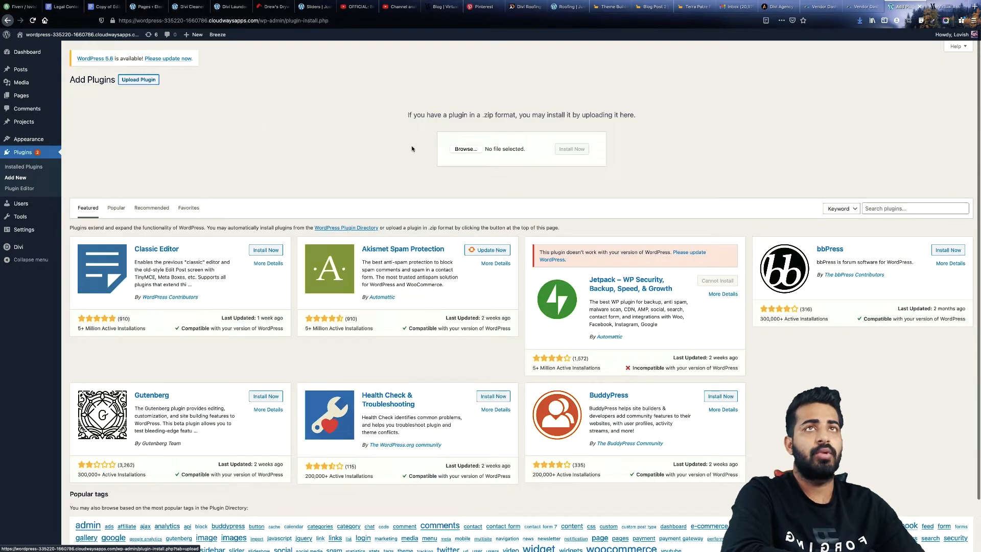
{"action": "left_click", "coordinate": [449, 149]}
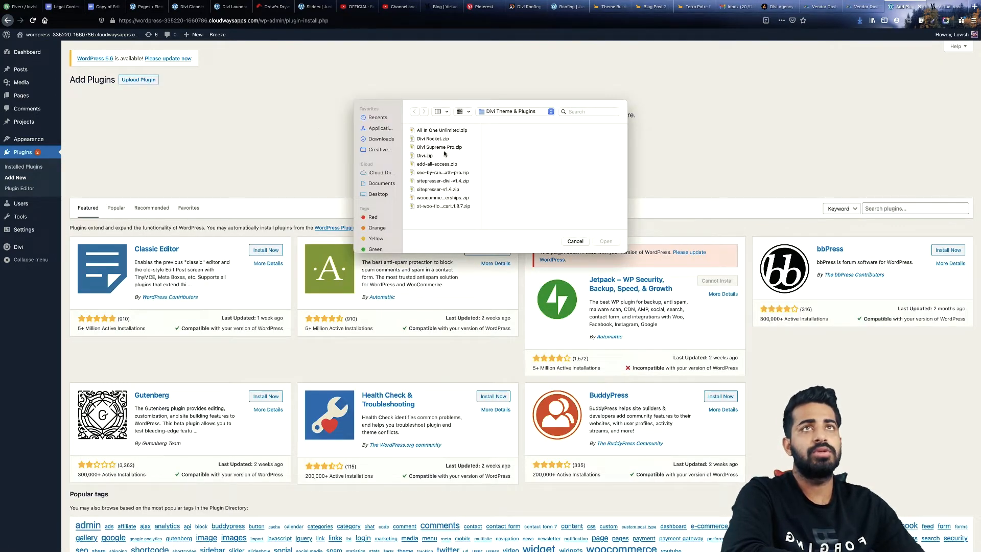
{"action": "left_click", "coordinate": [503, 174]}
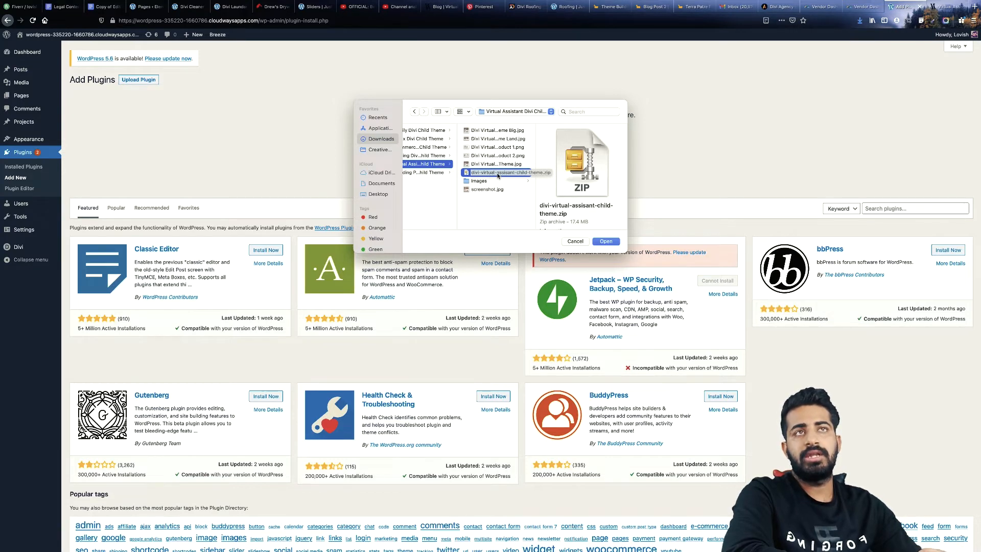
{"action": "left_click", "coordinate": [607, 241]}
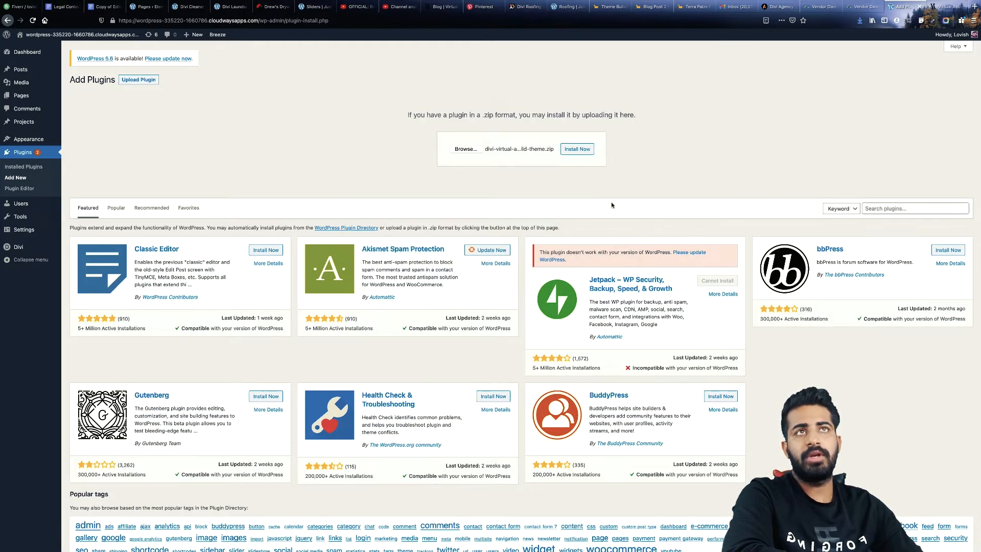
{"action": "left_click", "coordinate": [576, 149]}
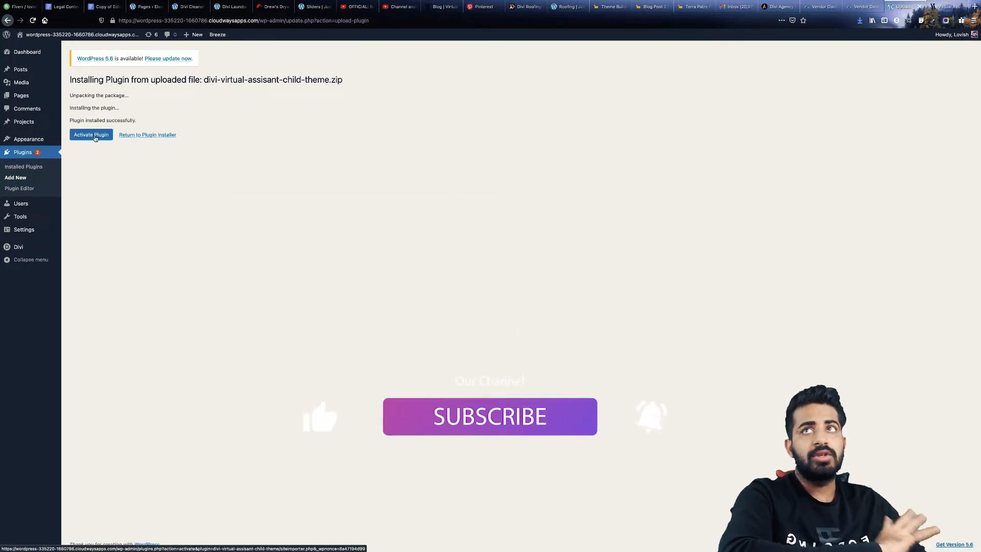
{"action": "left_click", "coordinate": [86, 135]}
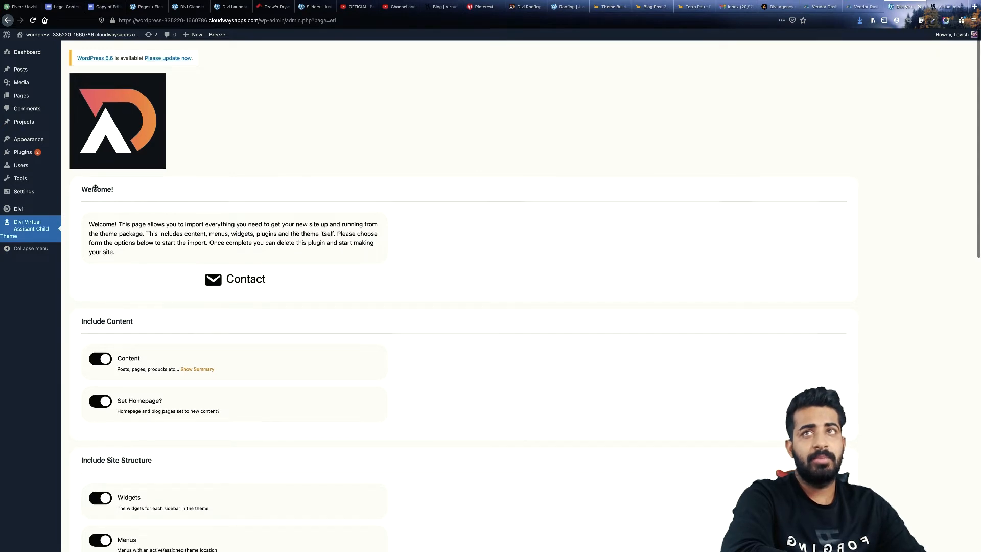
Step: Start the Virtual Assistant child theme's site import with all content, site structure, Divi, WP-PageNavi, theme and Customizer options enabled
{"action": "scroll", "coordinate": [95, 188], "scroll_direction": "down", "scroll_amount": 2}
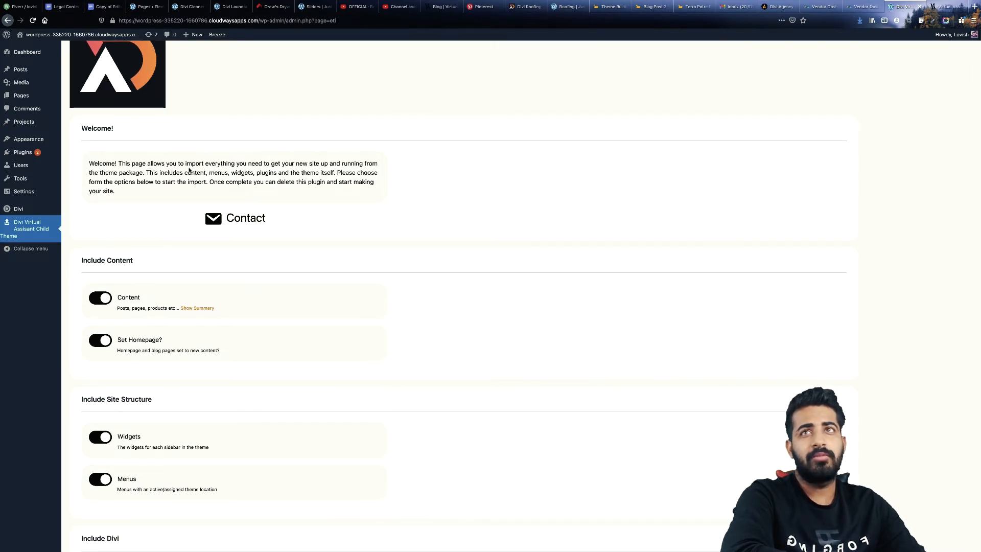
{"action": "scroll", "coordinate": [240, 174], "scroll_direction": "down", "scroll_amount": 3}
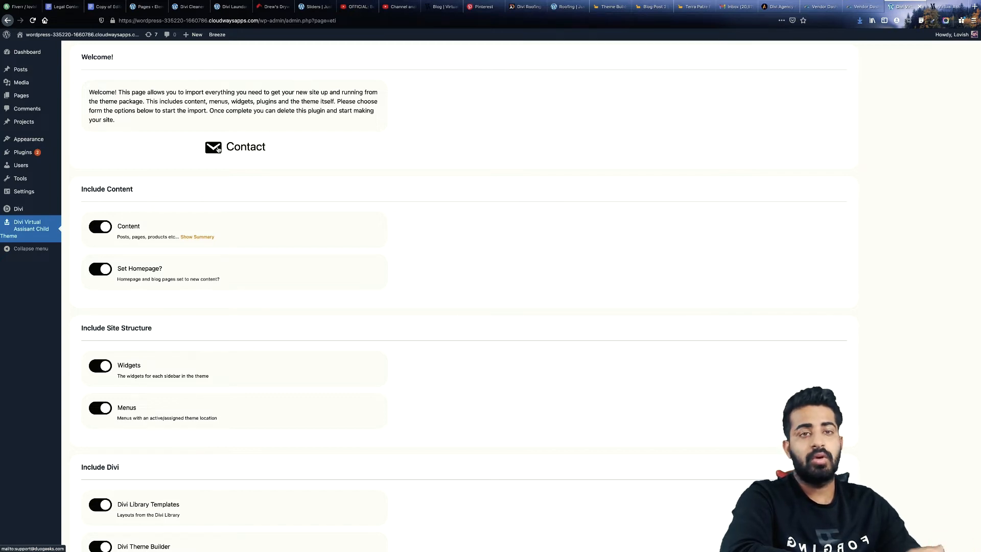
{"action": "scroll", "coordinate": [236, 239], "scroll_direction": "down", "scroll_amount": 3}
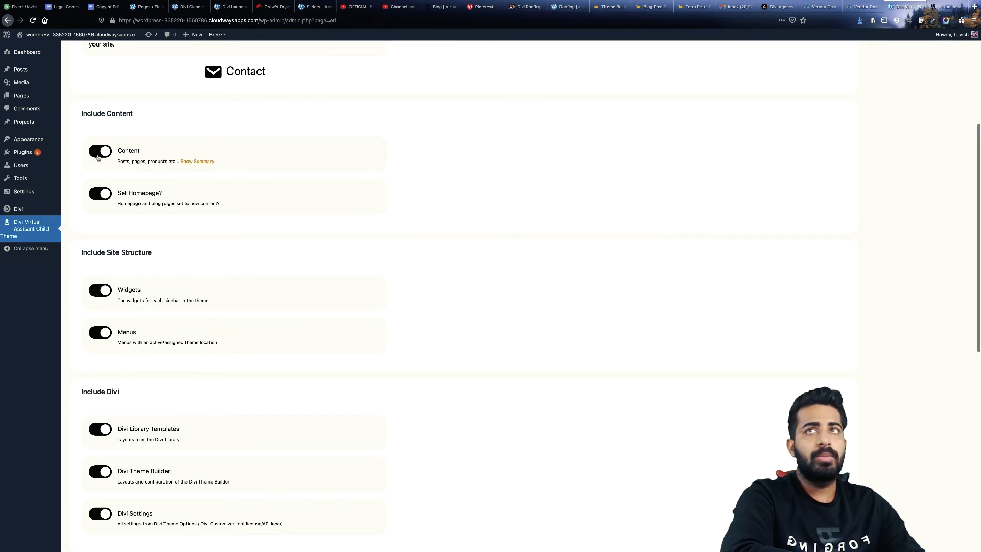
{"action": "scroll", "coordinate": [116, 178], "scroll_direction": "down", "scroll_amount": 1}
{"action": "scroll", "coordinate": [158, 203], "scroll_direction": "down", "scroll_amount": 2}
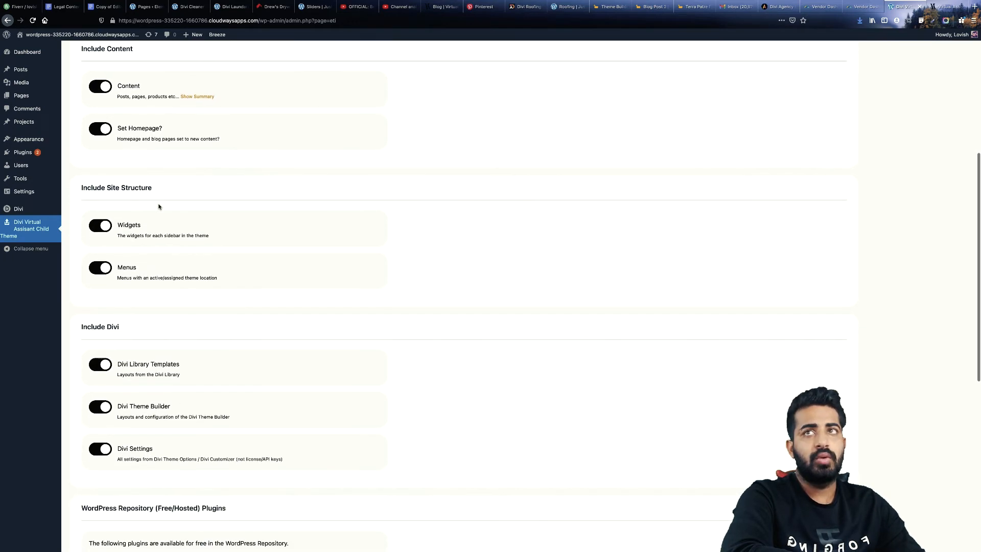
{"action": "scroll", "coordinate": [125, 223], "scroll_direction": "down", "scroll_amount": 4}
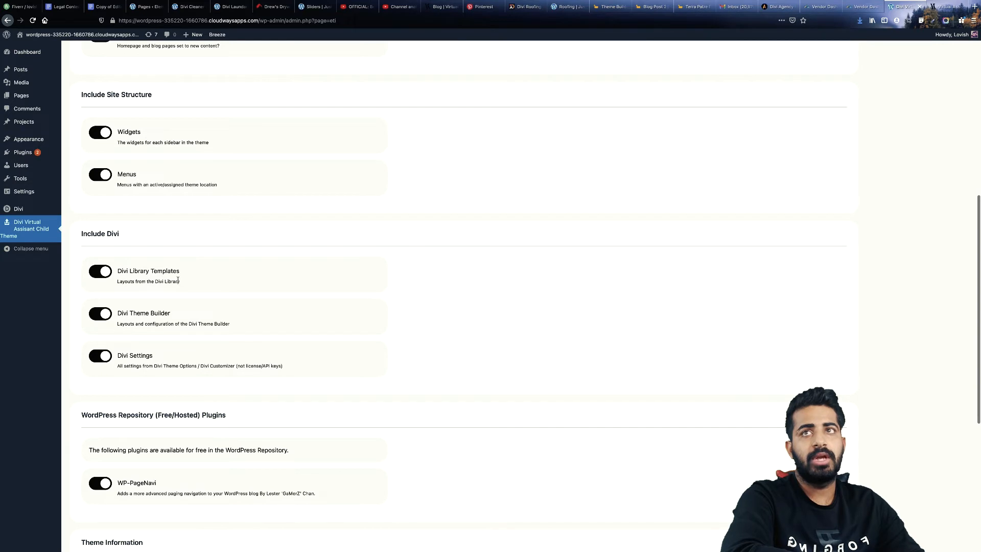
{"action": "scroll", "coordinate": [193, 277], "scroll_direction": "down", "scroll_amount": 4}
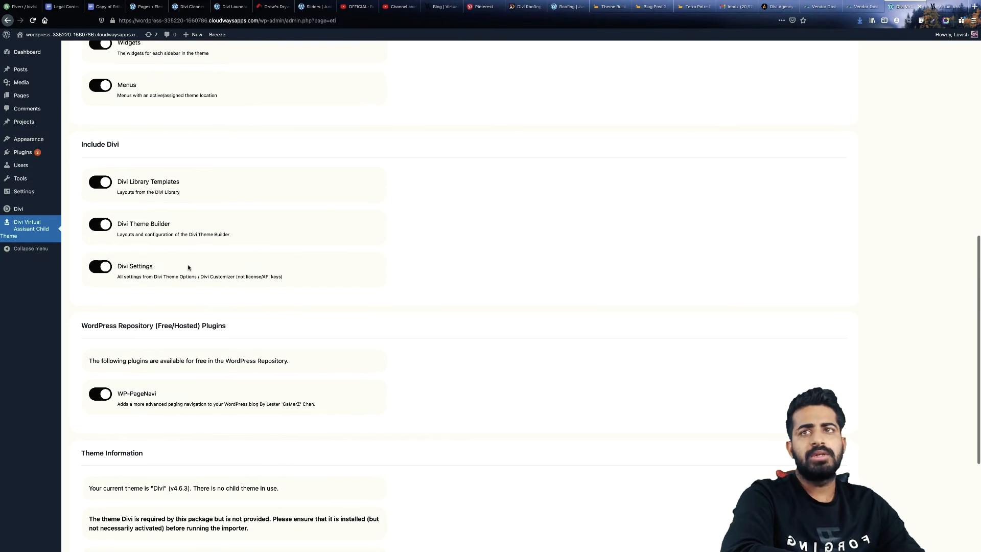
{"action": "scroll", "coordinate": [188, 267], "scroll_direction": "down", "scroll_amount": 2}
{"action": "scroll", "coordinate": [168, 345], "scroll_direction": "down", "scroll_amount": 3}
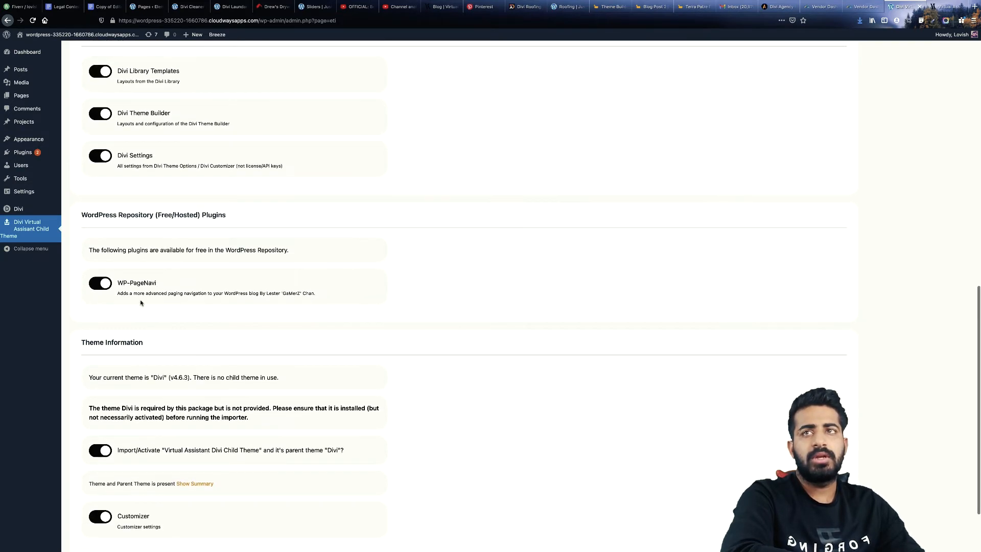
{"action": "scroll", "coordinate": [138, 301], "scroll_direction": "down", "scroll_amount": 2}
{"action": "scroll", "coordinate": [132, 291], "scroll_direction": "down", "scroll_amount": 1}
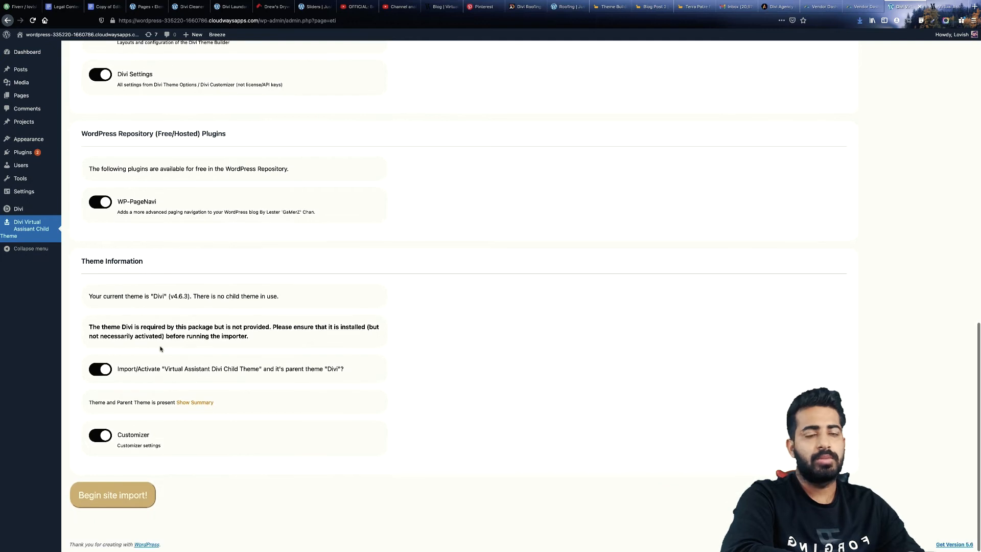
{"action": "left_click", "coordinate": [110, 501]}
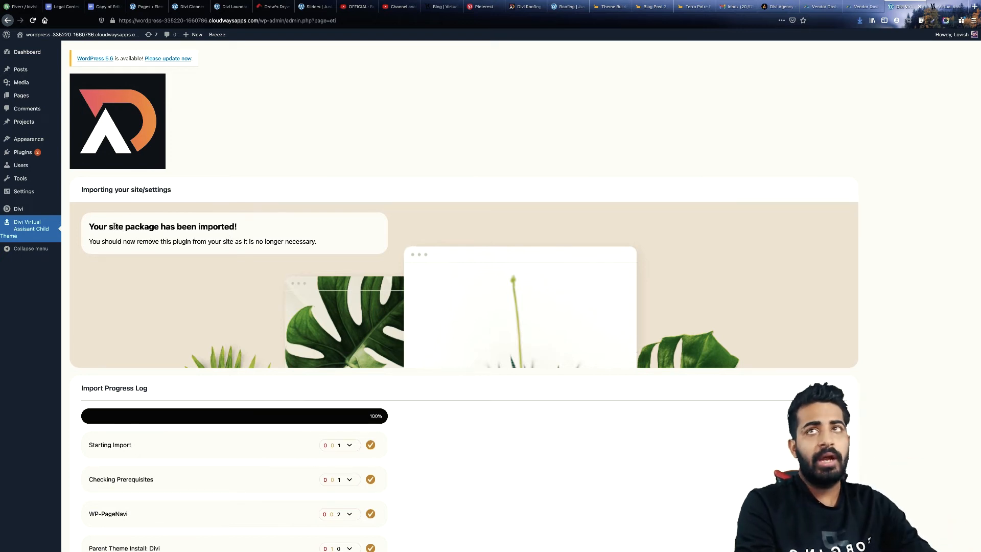
Step: Open the live site in a new browser tab and switch to it
{"action": "mouse_move", "coordinate": [51, 34]}
{"action": "right_click", "coordinate": [38, 50]}
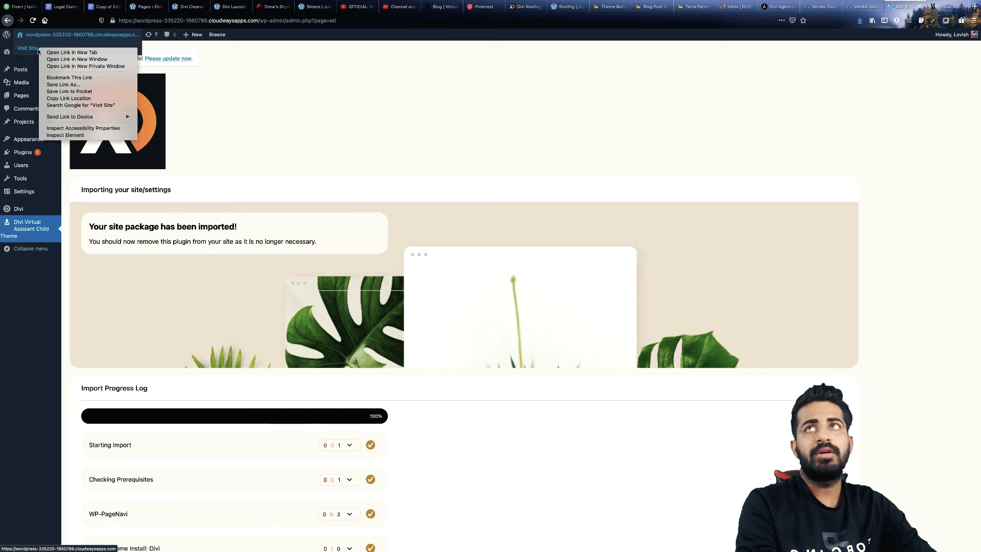
{"action": "left_click", "coordinate": [49, 53]}
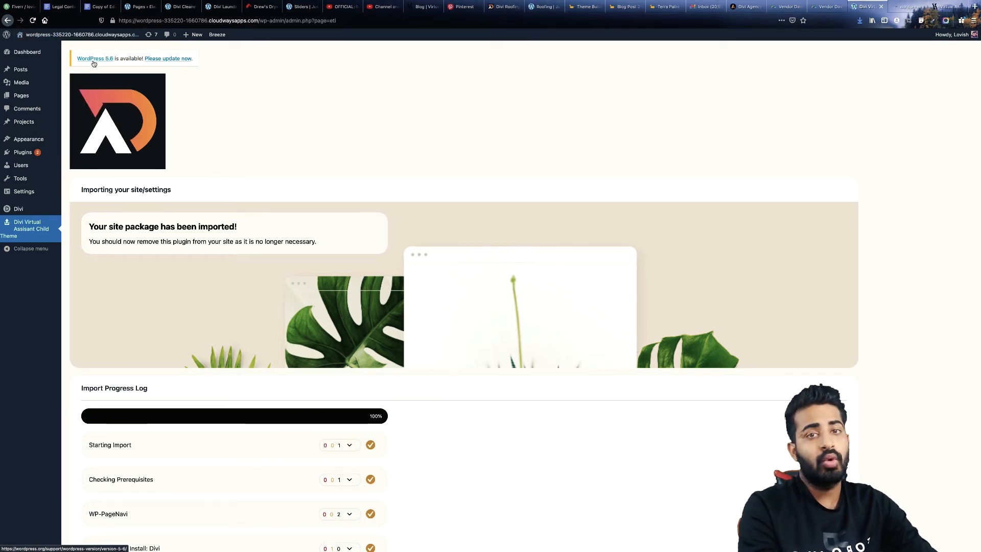
{"action": "left_click", "coordinate": [906, 8]}
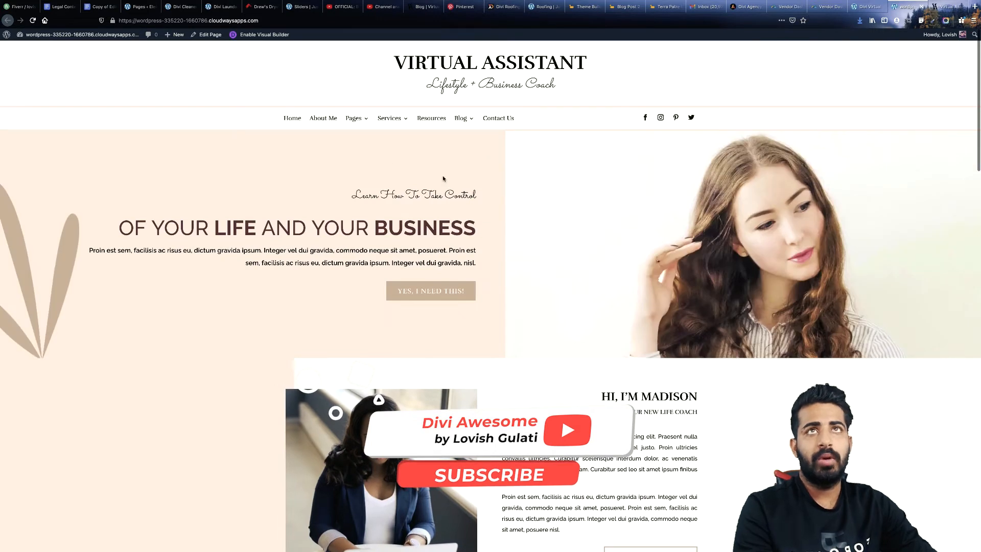
Step: Enlarge the imported homepage to 150% and examine its sections from the hero area to the contact form and footer
{"action": "key", "text": "super+plus"}
{"action": "key", "text": "super+plus"}
{"action": "key", "text": "super+plus"}
{"action": "key", "text": "super+plus"}
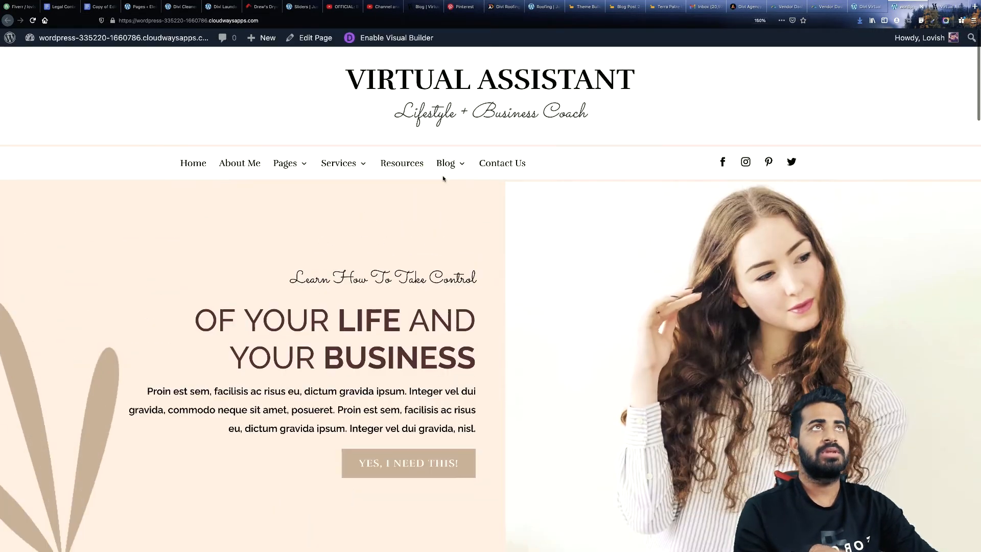
{"action": "scroll", "coordinate": [445, 177], "scroll_direction": "down", "scroll_amount": 5}
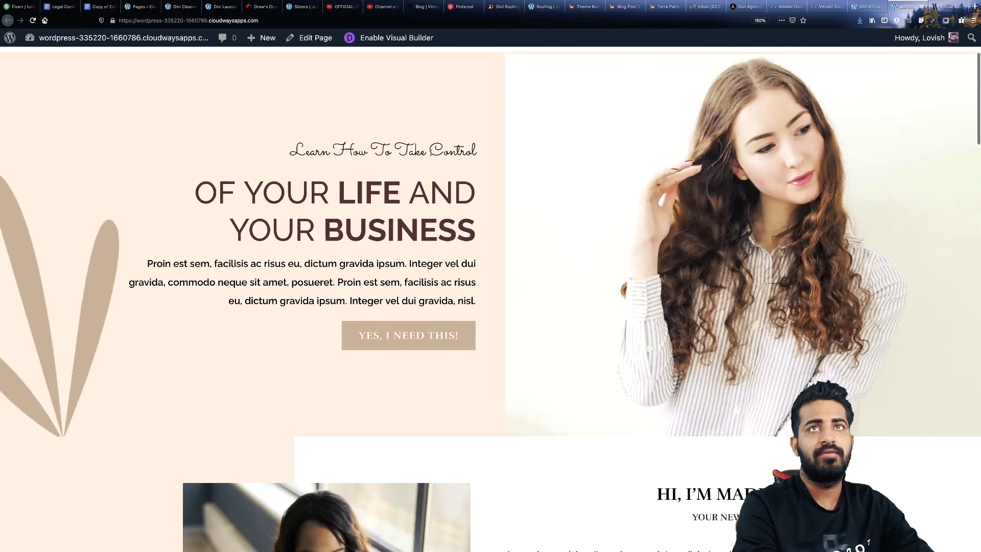
{"action": "scroll", "coordinate": [455, 197], "scroll_direction": "down", "scroll_amount": 10}
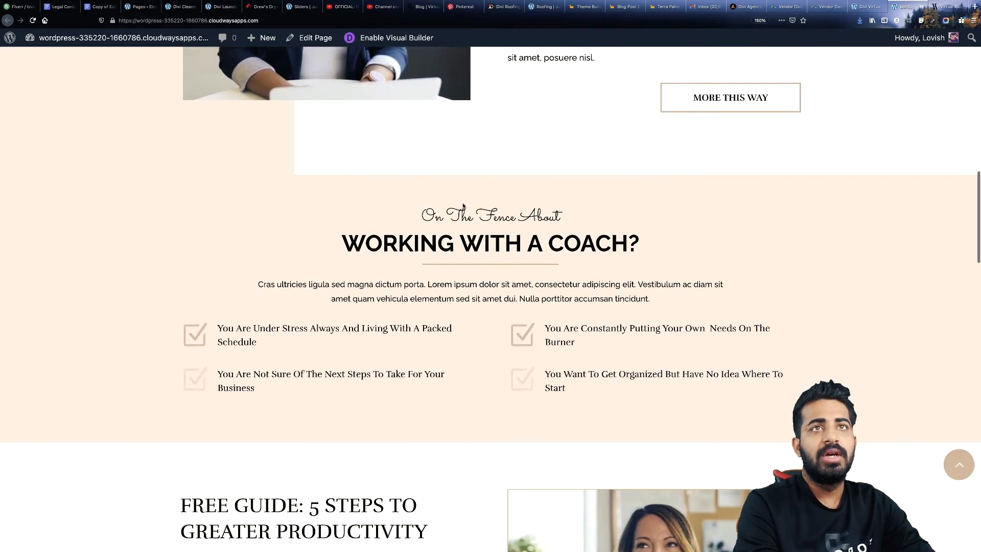
{"action": "scroll", "coordinate": [463, 206], "scroll_direction": "down", "scroll_amount": 10}
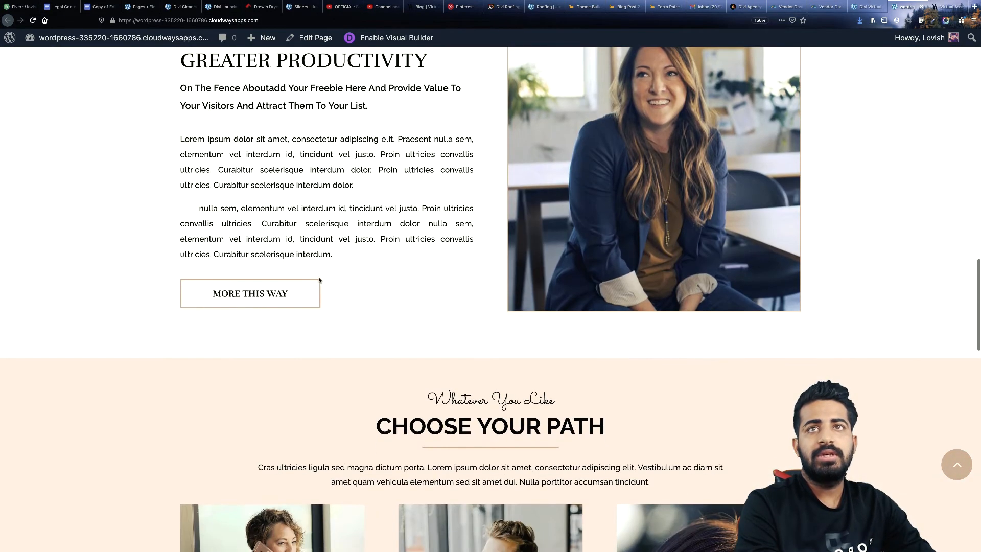
{"action": "scroll", "coordinate": [490, 235], "scroll_direction": "down", "scroll_amount": 9}
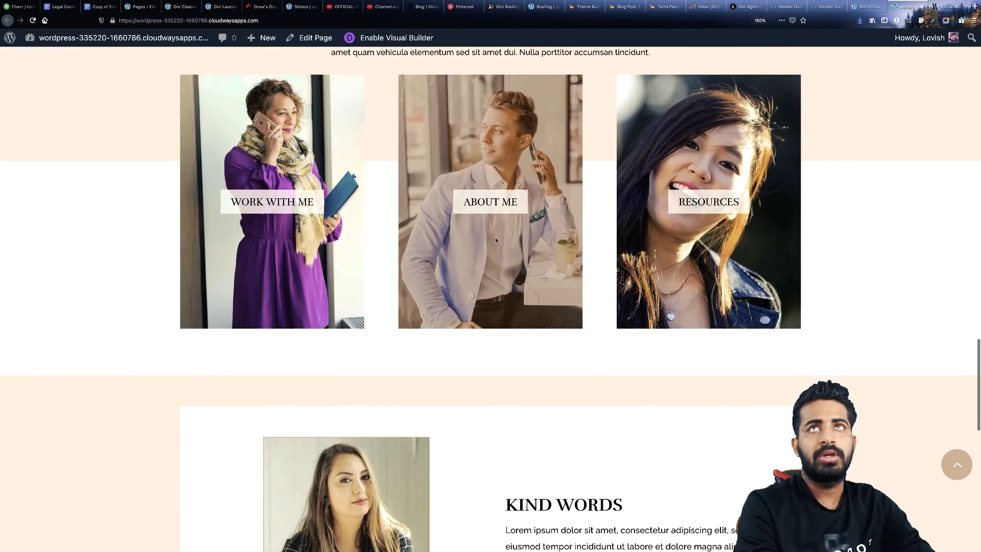
{"action": "scroll", "coordinate": [495, 240], "scroll_direction": "down", "scroll_amount": 13}
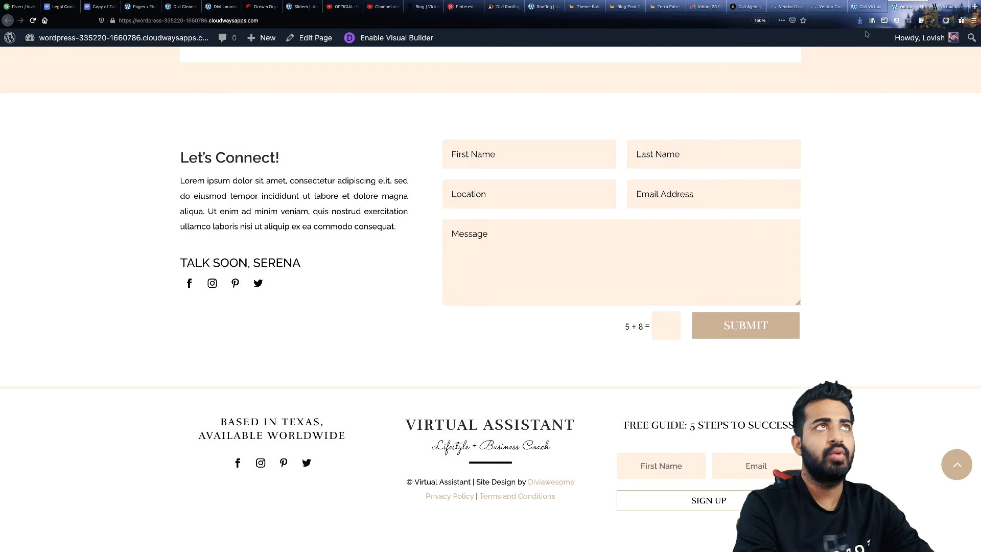
Step: Return to the WordPress admin, set the site title to Divi Awesome in the General Settings and save the changes
{"action": "left_click", "coordinate": [865, 8]}
{"action": "mouse_move", "coordinate": [23, 274]}
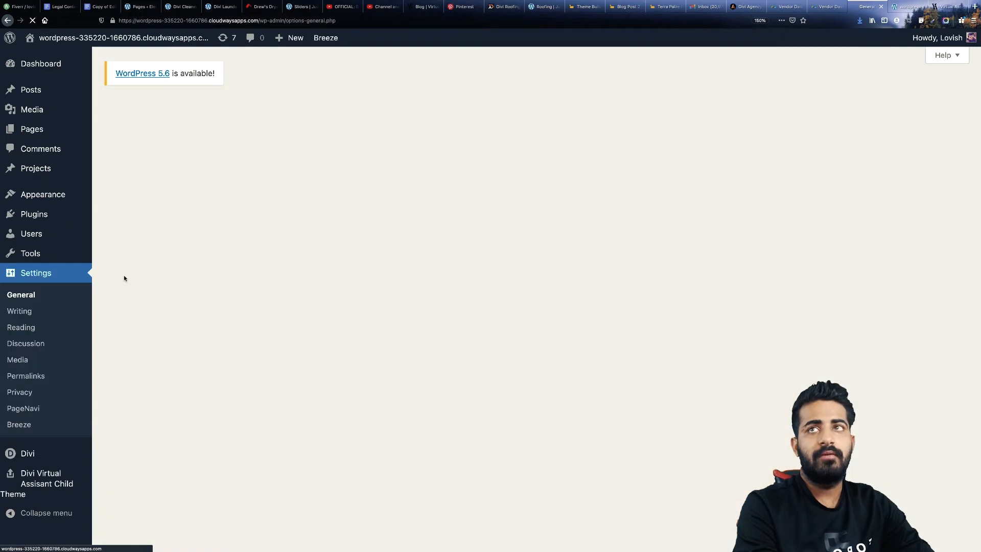
{"action": "triple_click", "coordinate": [288, 135]}
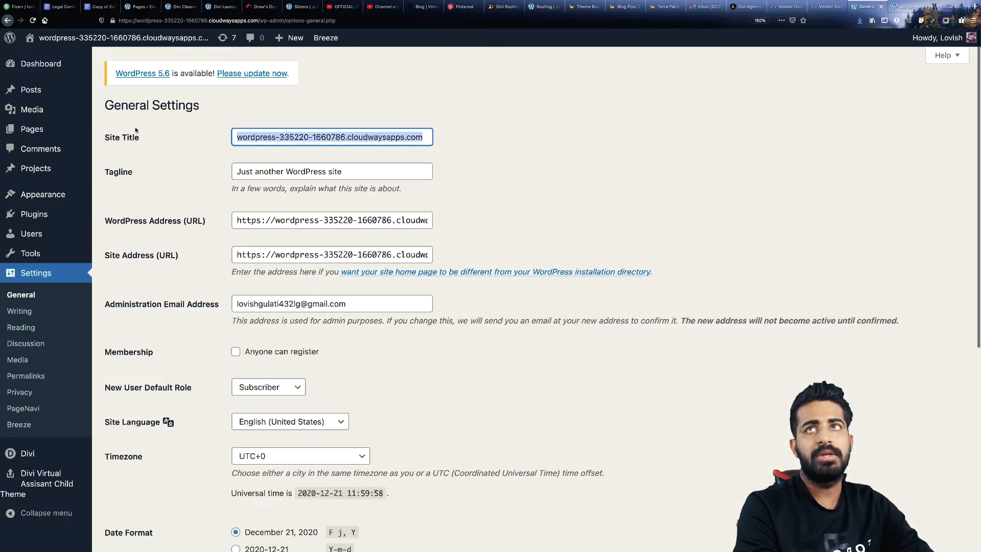
{"action": "key", "text": "BackSpace"}
{"action": "type", "text": "Divi"}
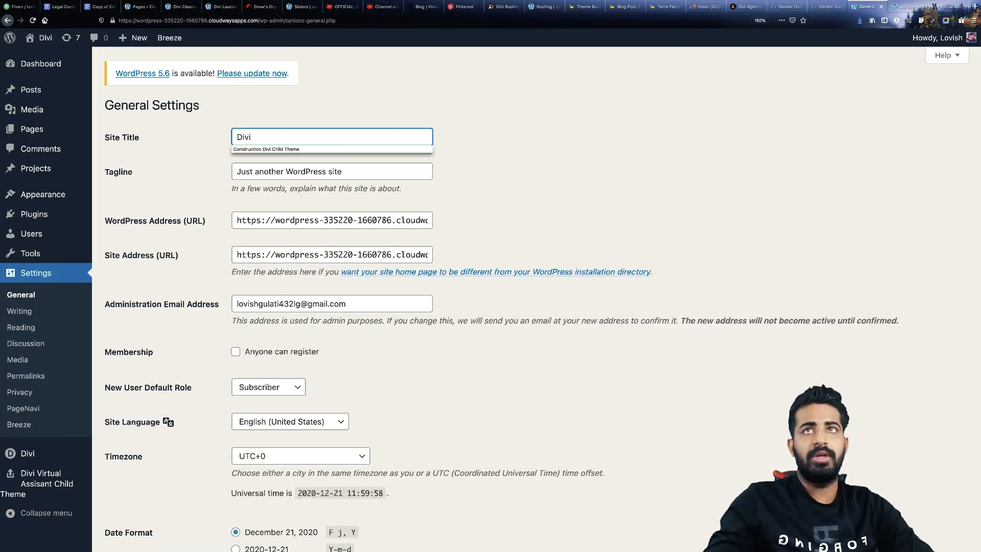
{"action": "key", "text": "Down"}
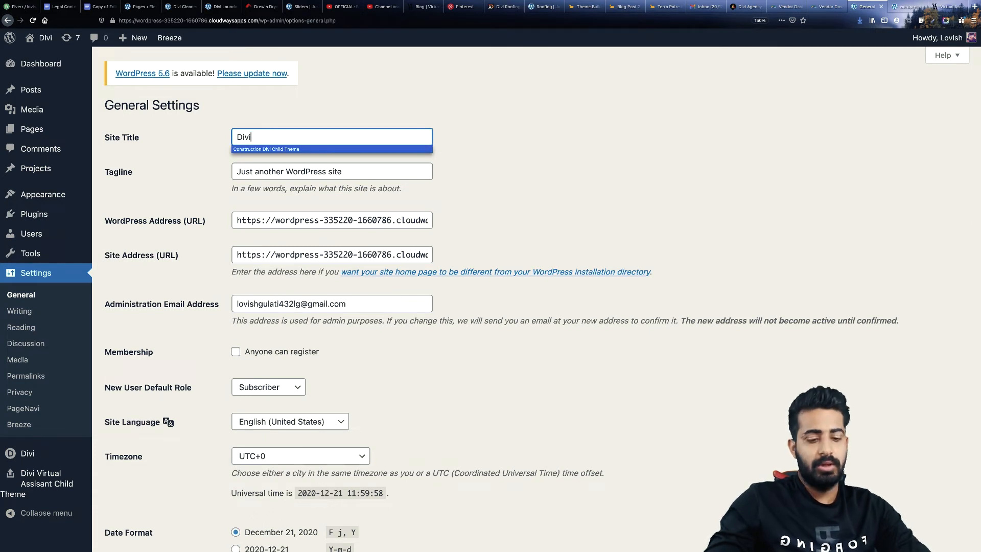
{"action": "type", "text": "Awesome"}
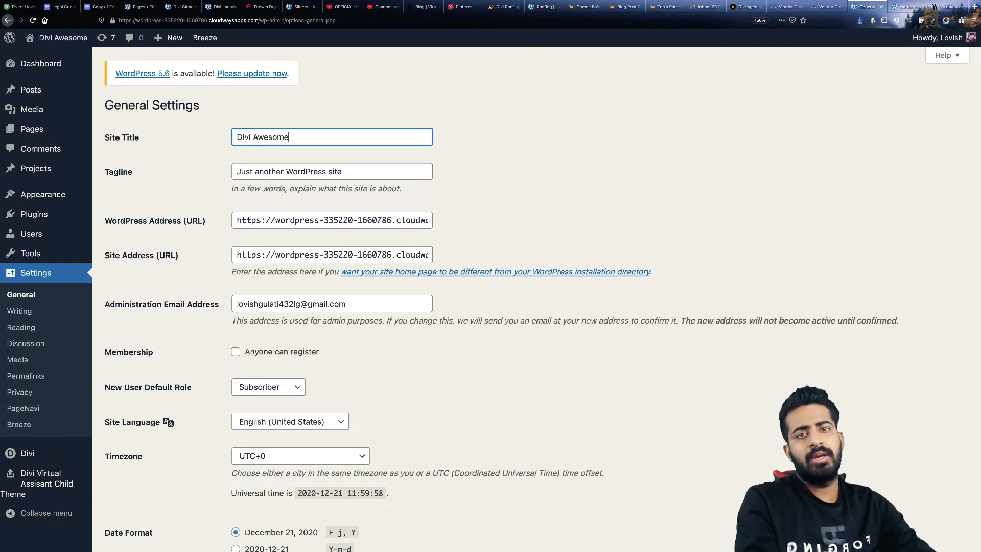
{"action": "scroll", "coordinate": [171, 405], "scroll_direction": "down", "scroll_amount": 3}
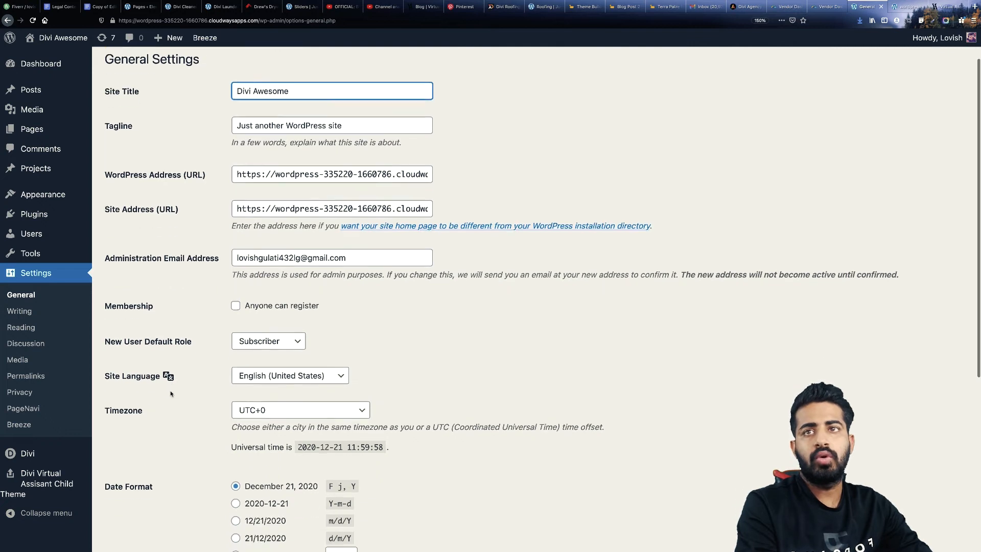
{"action": "scroll", "coordinate": [170, 406], "scroll_direction": "up", "scroll_amount": 3}
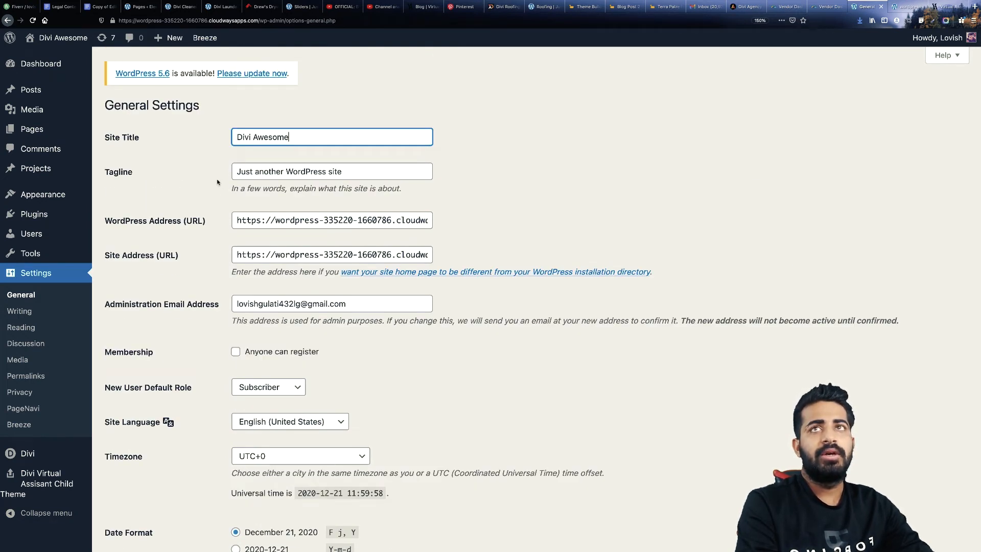
{"action": "scroll", "coordinate": [217, 182], "scroll_direction": "down", "scroll_amount": 6}
{"action": "left_click", "coordinate": [137, 492]}
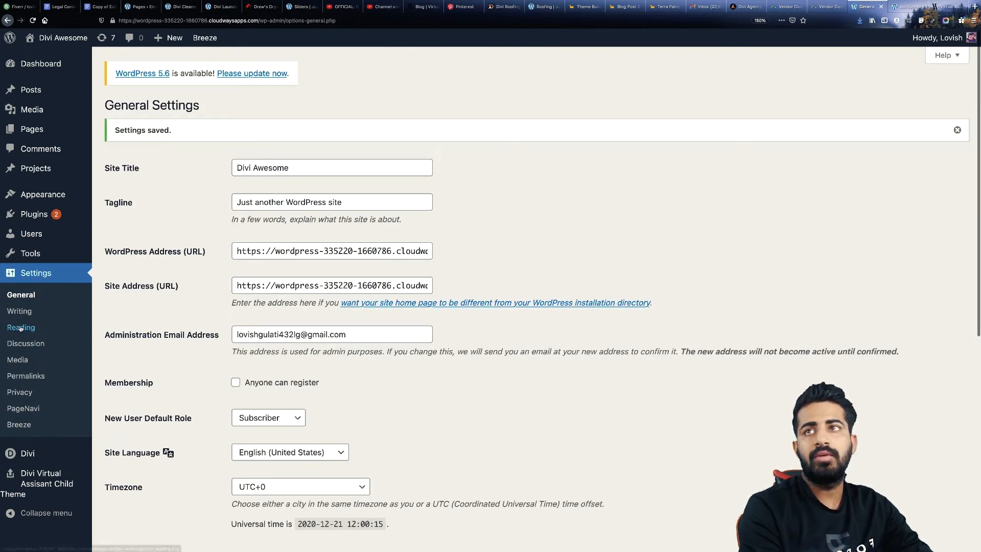
Step: Set the site's permalink structure to Post name and save the permalink settings
{"action": "left_click", "coordinate": [23, 377]}
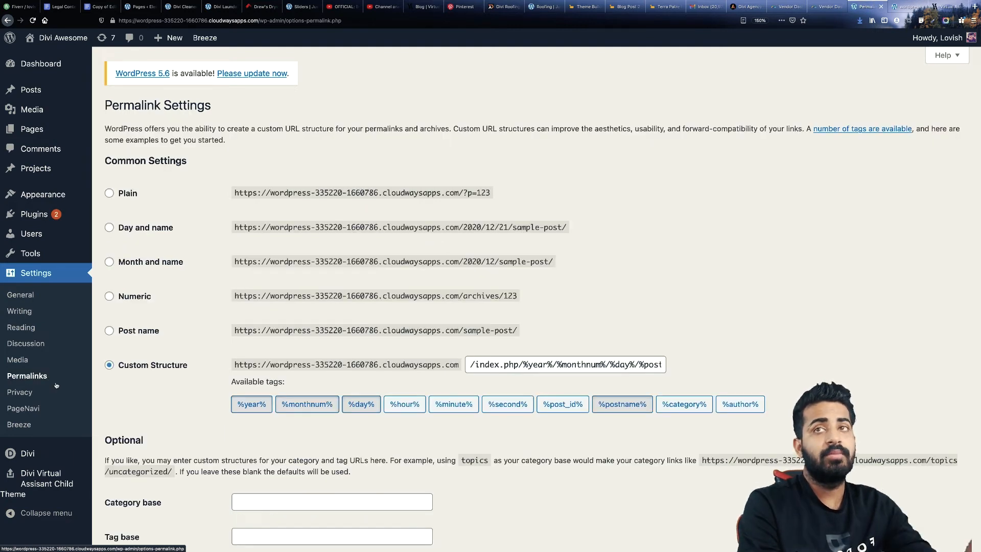
{"action": "left_click", "coordinate": [110, 331]}
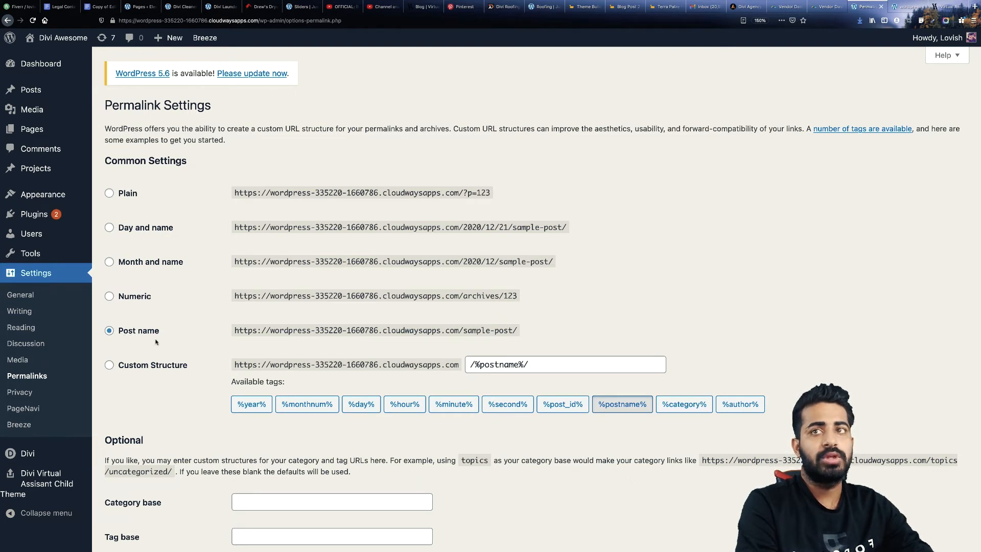
{"action": "scroll", "coordinate": [155, 342], "scroll_direction": "down", "scroll_amount": 2}
{"action": "left_click", "coordinate": [136, 492]}
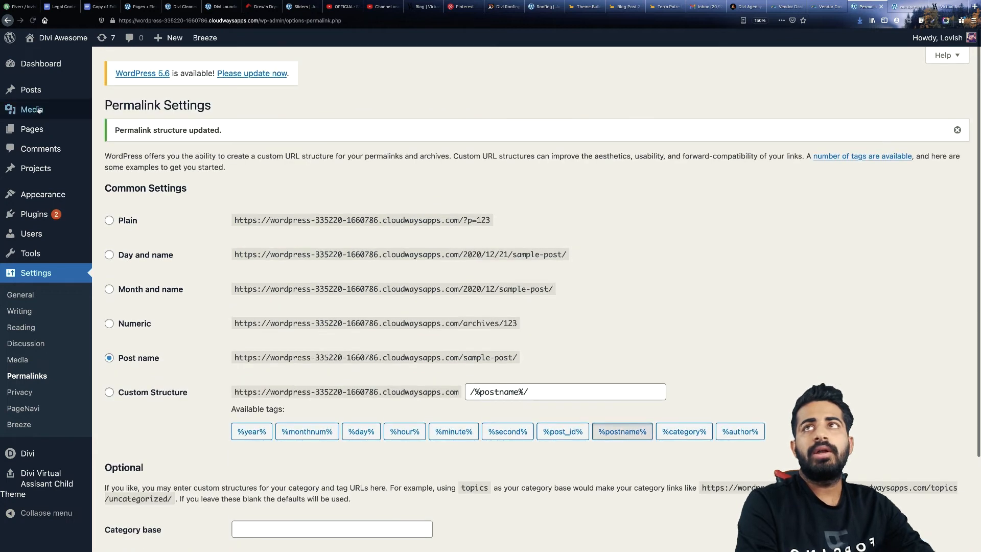
Step: Open the list of all blog posts and move one post to the Trash
{"action": "left_click", "coordinate": [29, 90]}
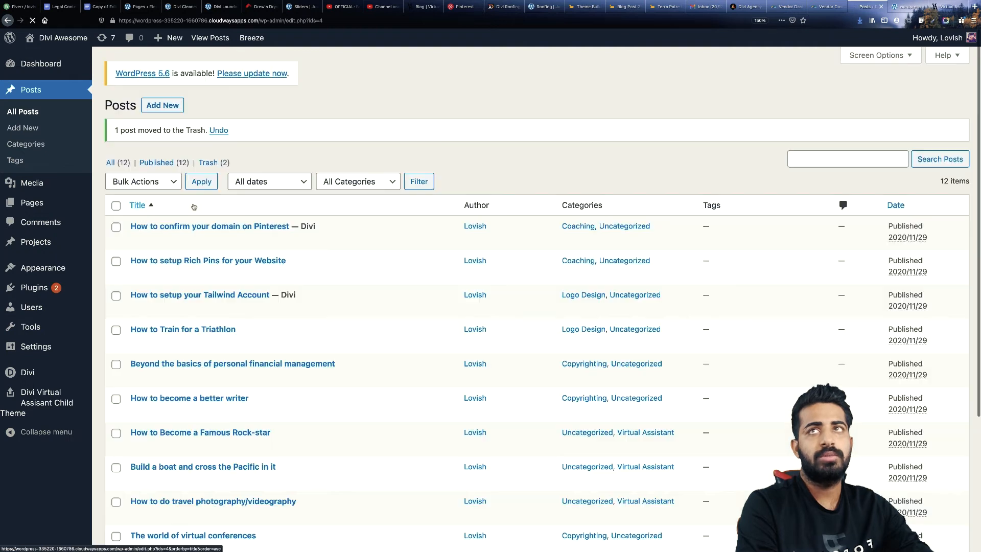
Step: Visit the live site and examine its homepage down to the contact form, plus the product grid on the Resources page
{"action": "mouse_move", "coordinate": [61, 42]}
{"action": "left_click", "coordinate": [53, 59]}
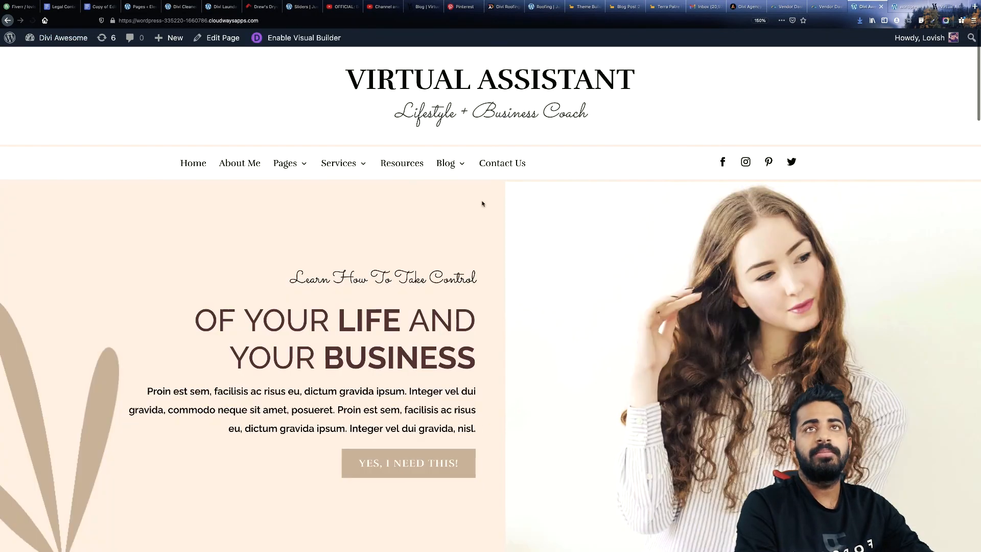
{"action": "scroll", "coordinate": [462, 210], "scroll_direction": "down", "scroll_amount": 10}
{"action": "scroll", "coordinate": [463, 210], "scroll_direction": "down", "scroll_amount": 10}
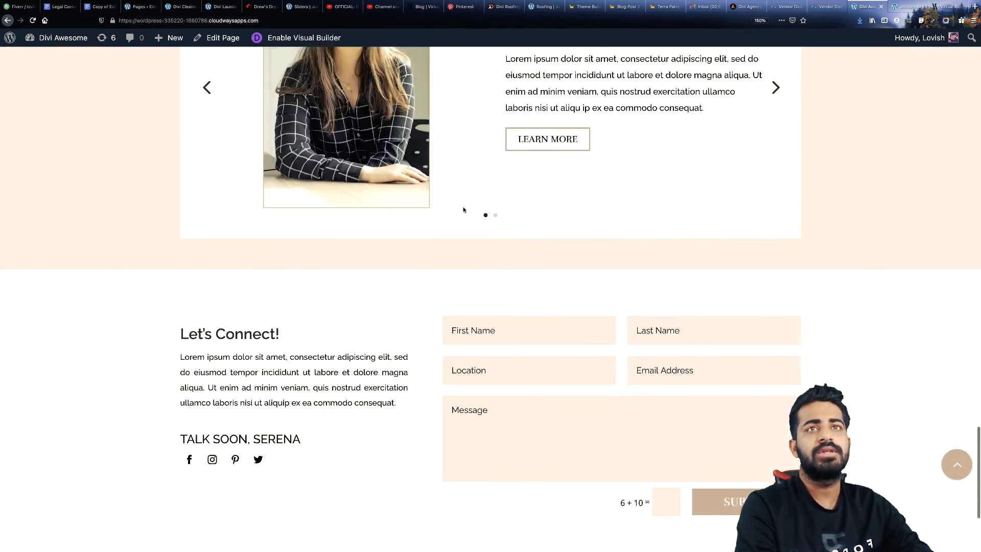
{"action": "scroll", "coordinate": [465, 207], "scroll_direction": "up", "scroll_amount": 20}
{"action": "scroll", "coordinate": [465, 206], "scroll_direction": "up", "scroll_amount": 3}
{"action": "left_click", "coordinate": [396, 167]}
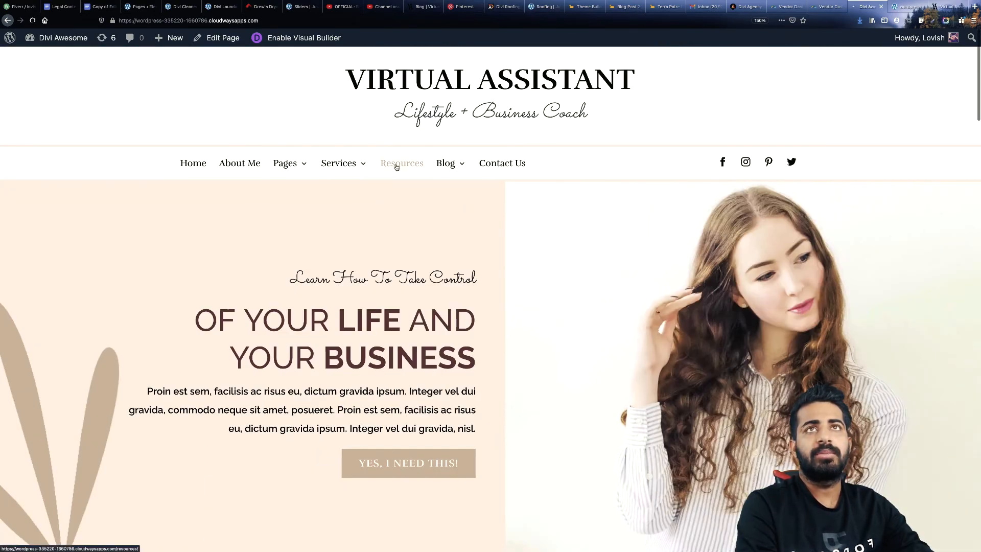
{"action": "scroll", "coordinate": [408, 172], "scroll_direction": "down", "scroll_amount": 8}
{"action": "scroll", "coordinate": [408, 172], "scroll_direction": "down", "scroll_amount": 10}
{"action": "scroll", "coordinate": [408, 172], "scroll_direction": "up", "scroll_amount": 20}
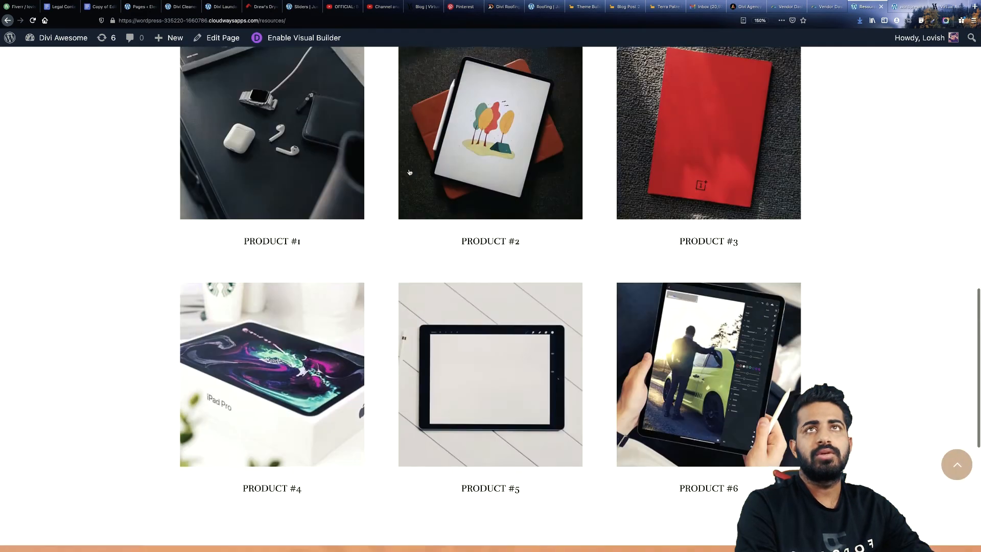
Step: Examine the site's Blog page down to its pagination and footer, and look through the Contact Us page
{"action": "mouse_move", "coordinate": [445, 162]}
{"action": "left_click", "coordinate": [467, 185]}
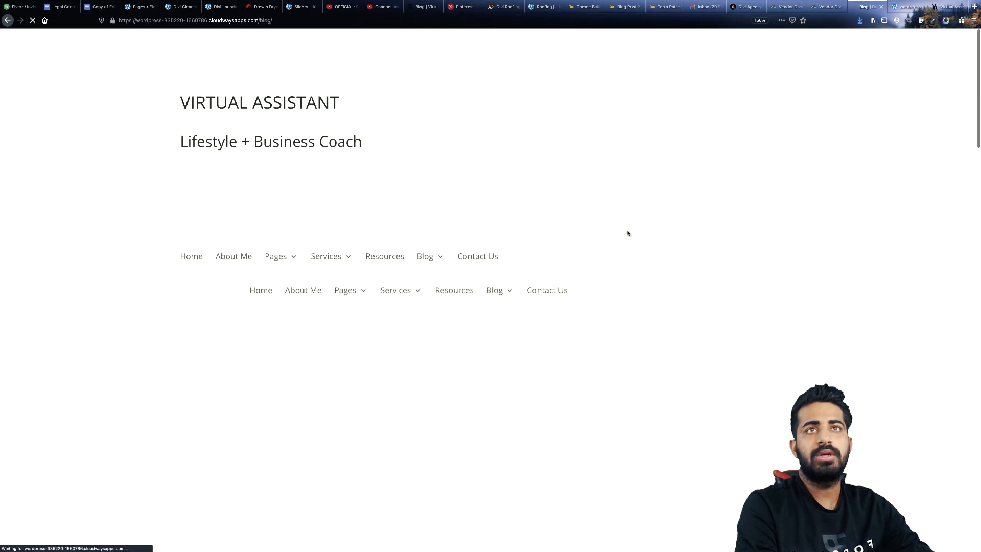
{"action": "scroll", "coordinate": [526, 225], "scroll_direction": "down", "scroll_amount": 10}
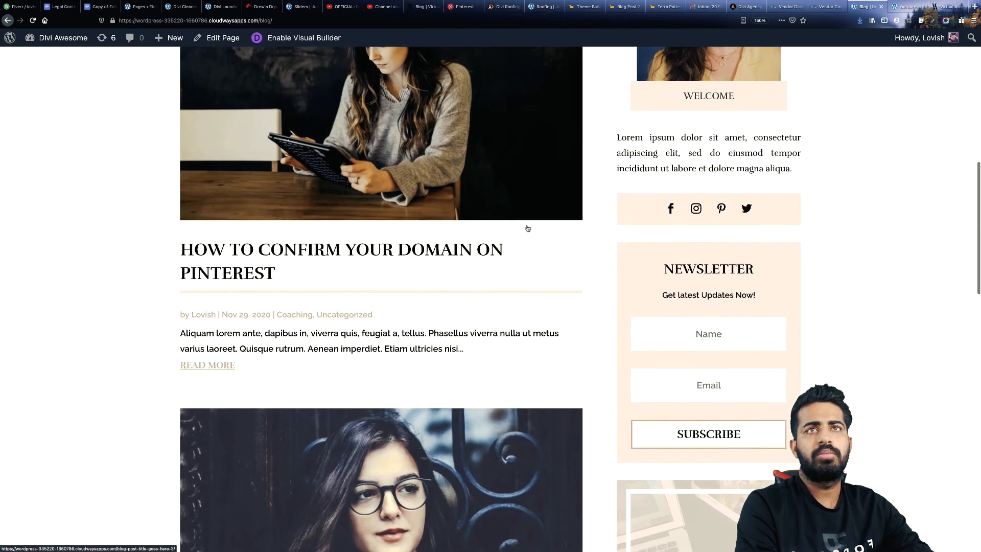
{"action": "scroll", "coordinate": [527, 226], "scroll_direction": "down", "scroll_amount": 10}
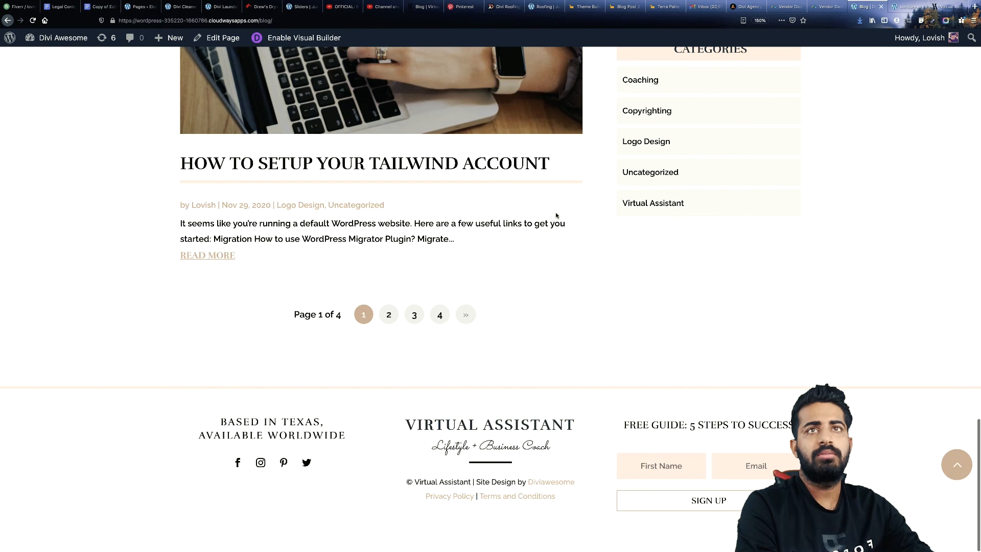
{"action": "scroll", "coordinate": [557, 216], "scroll_direction": "up", "scroll_amount": 20}
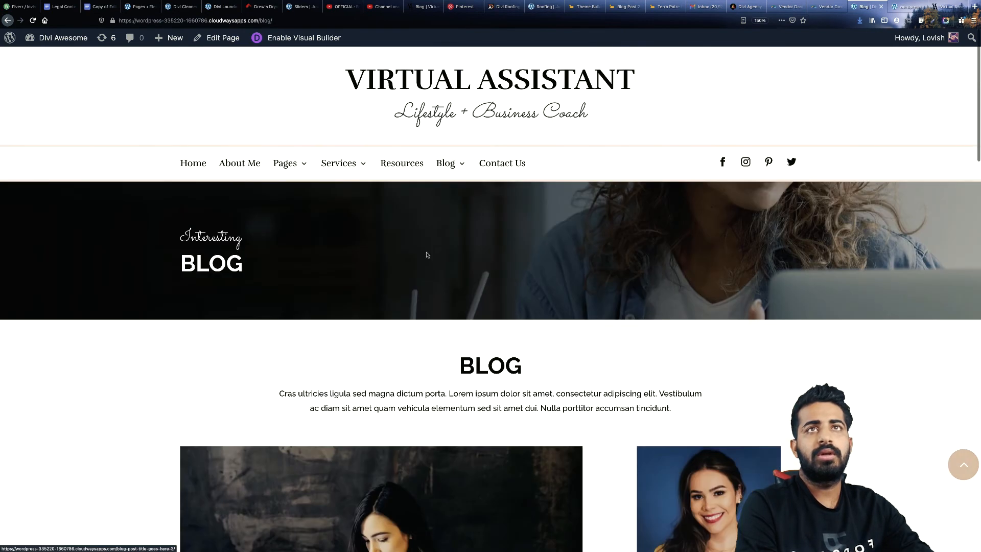
{"action": "left_click", "coordinate": [501, 169]}
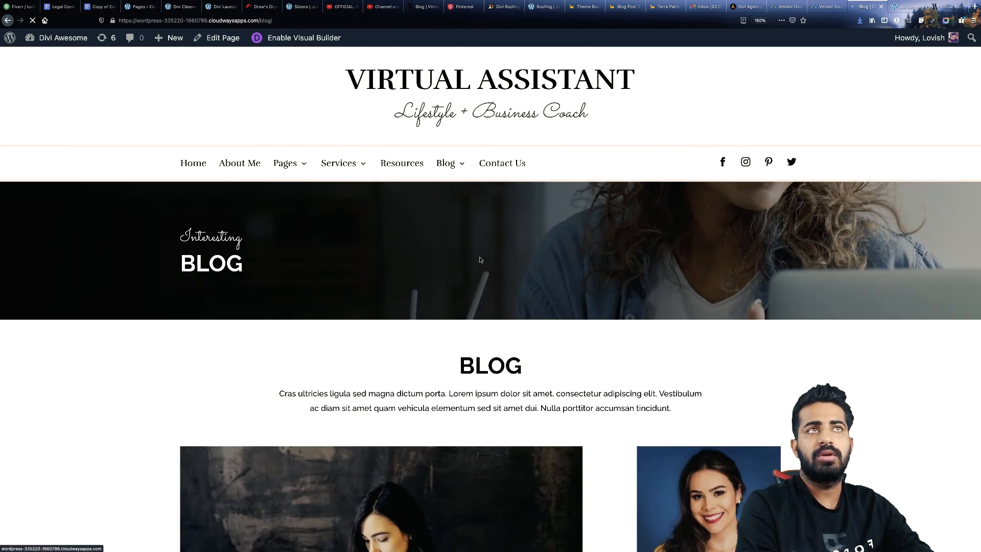
{"action": "scroll", "coordinate": [500, 244], "scroll_direction": "down", "scroll_amount": 3}
{"action": "scroll", "coordinate": [500, 244], "scroll_direction": "down", "scroll_amount": 6}
{"action": "scroll", "coordinate": [368, 201], "scroll_direction": "up", "scroll_amount": 9}
Step: Open the site's Testimonials page and examine it from the header banner to the footer
{"action": "mouse_move", "coordinate": [297, 162]}
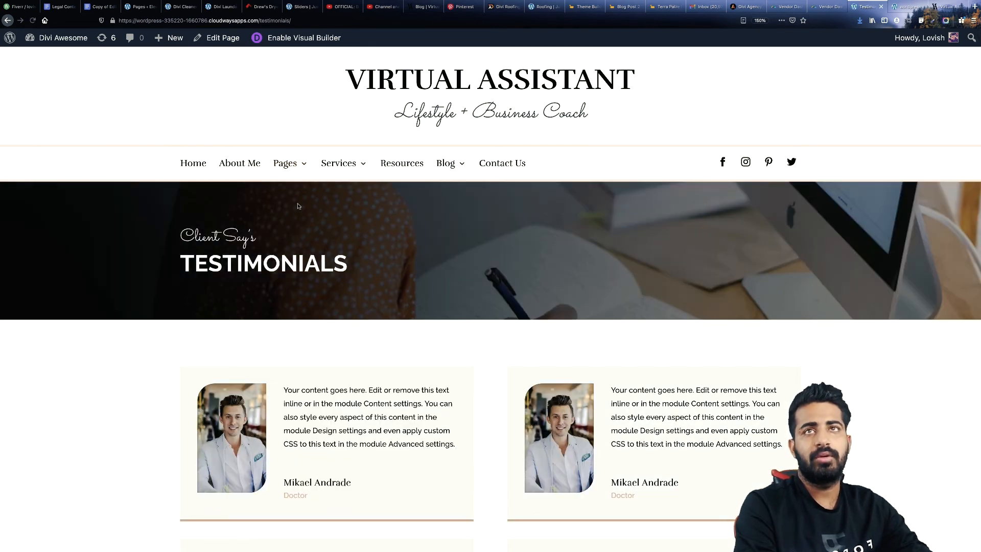
{"action": "scroll", "coordinate": [299, 206], "scroll_direction": "down", "scroll_amount": 15}
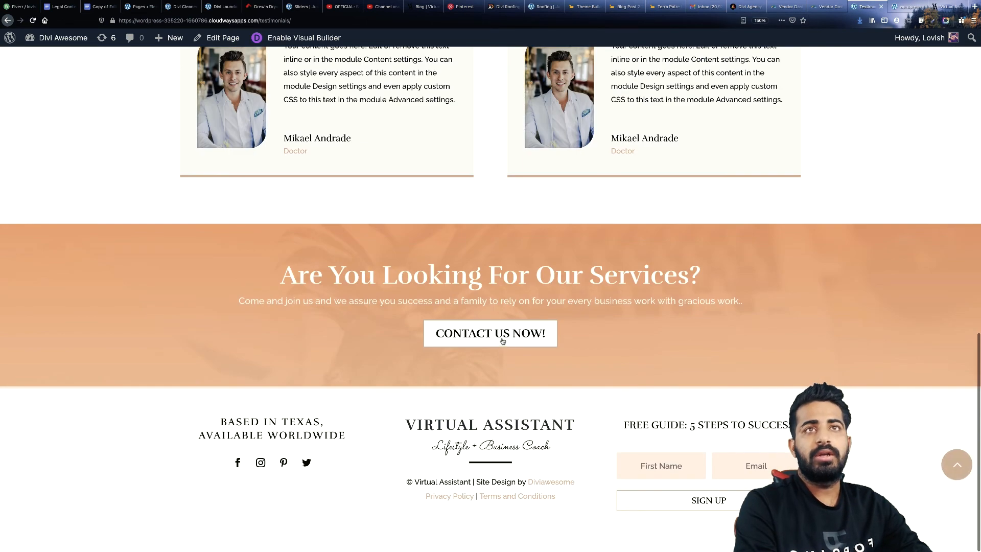
{"action": "scroll", "coordinate": [502, 340], "scroll_direction": "up", "scroll_amount": 15}
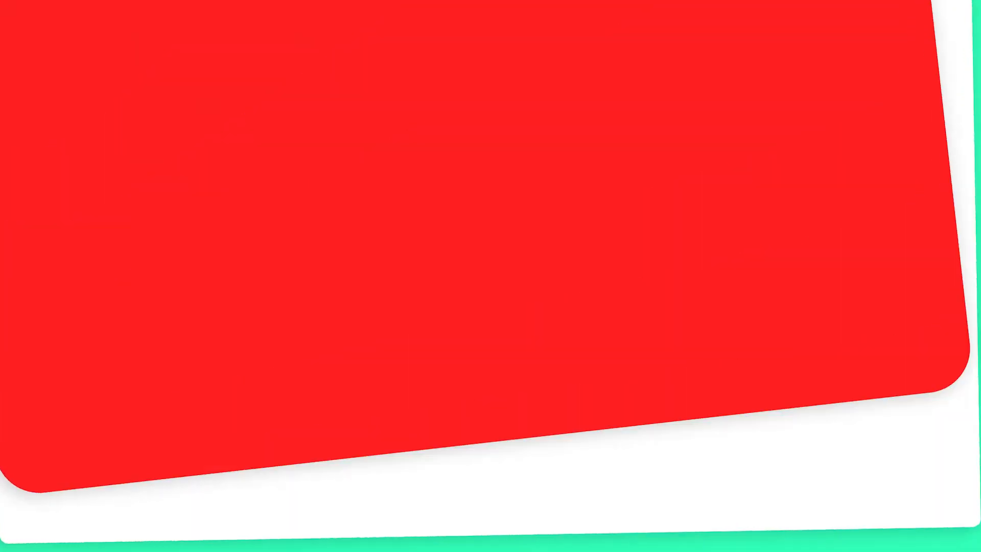